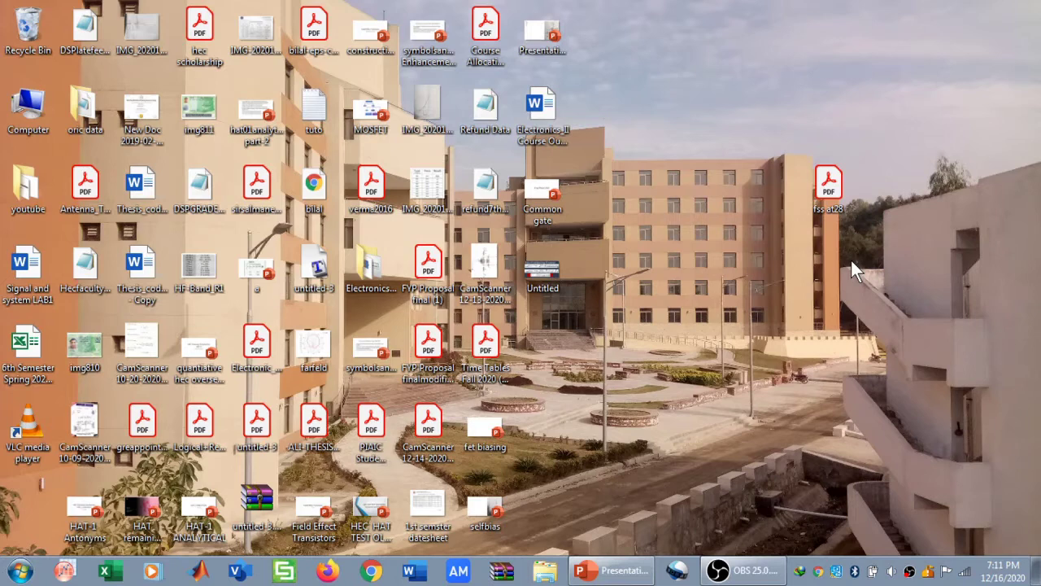
# Preview the fss at28 PDF from the desktop, then close it and select its icon.
pyautogui.doubleClick(833, 203)
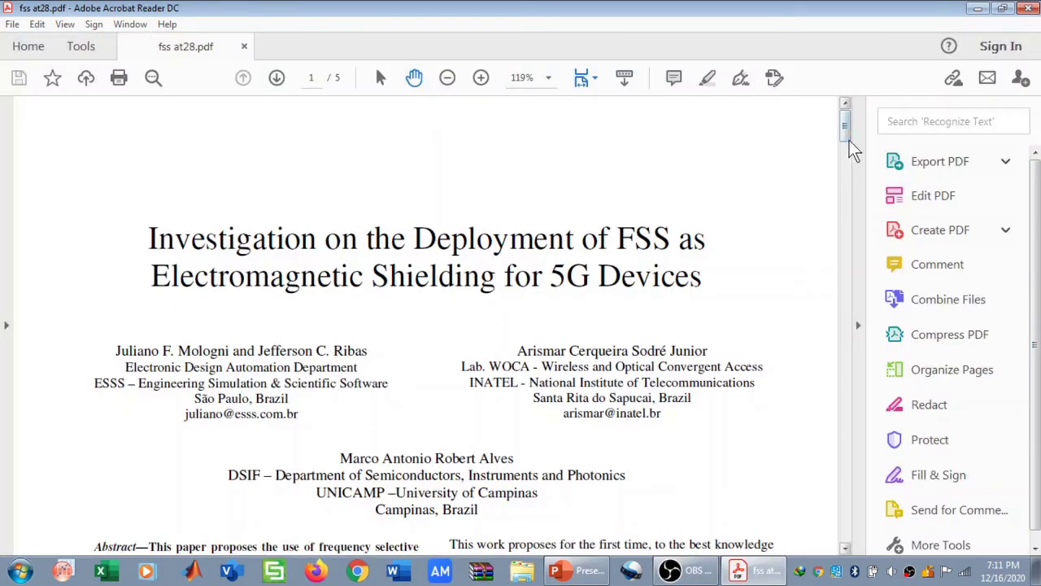
pyautogui.moveTo(852, 149); pyautogui.dragTo(846, 456)
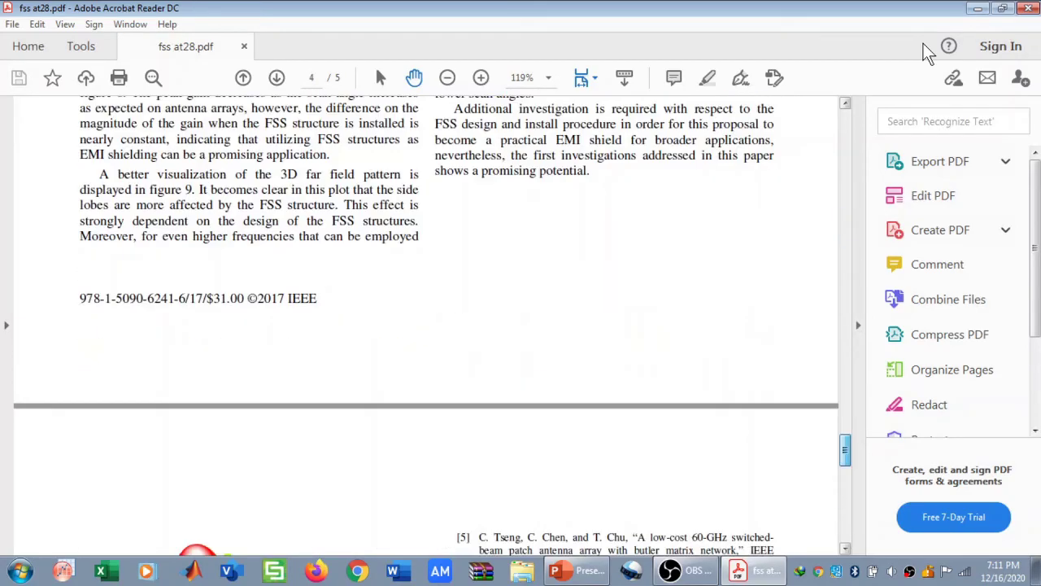
pyautogui.click(1024, 8)
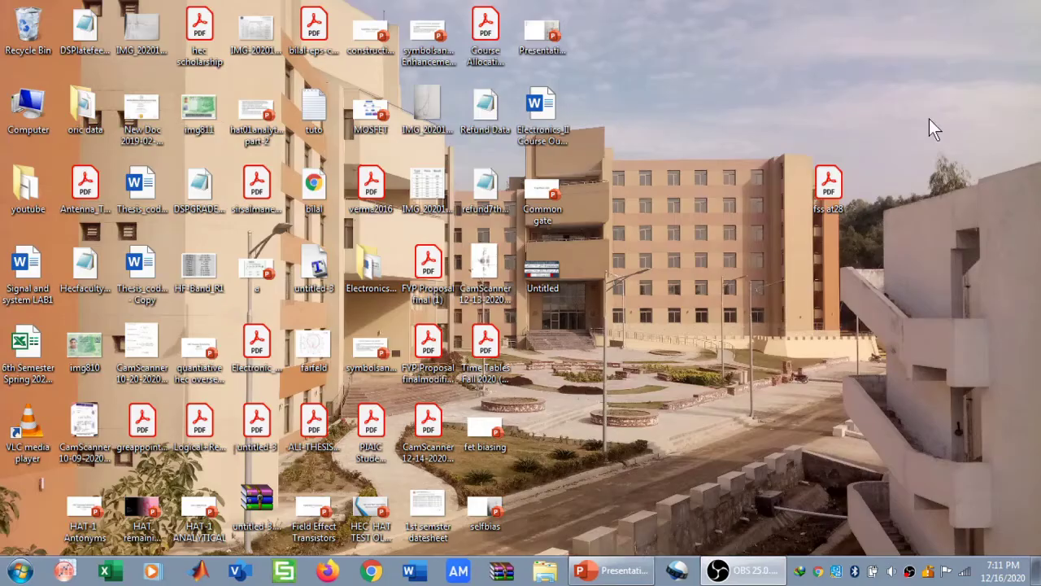
pyautogui.click(823, 195)
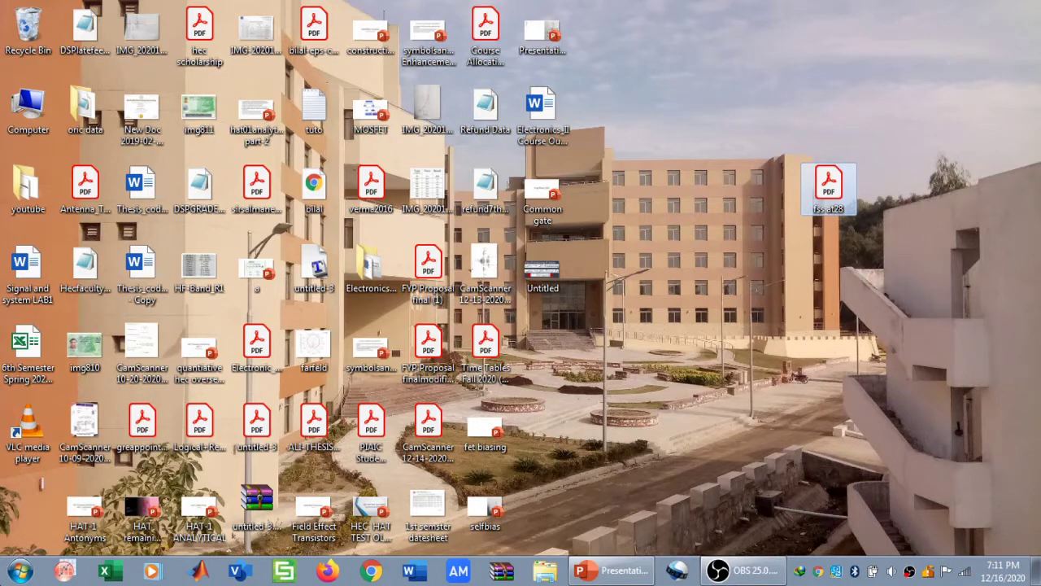
# Launch Microsoft Word from the Start menu search.
pyautogui.press('super')
pyautogui.write('microsoft wo')
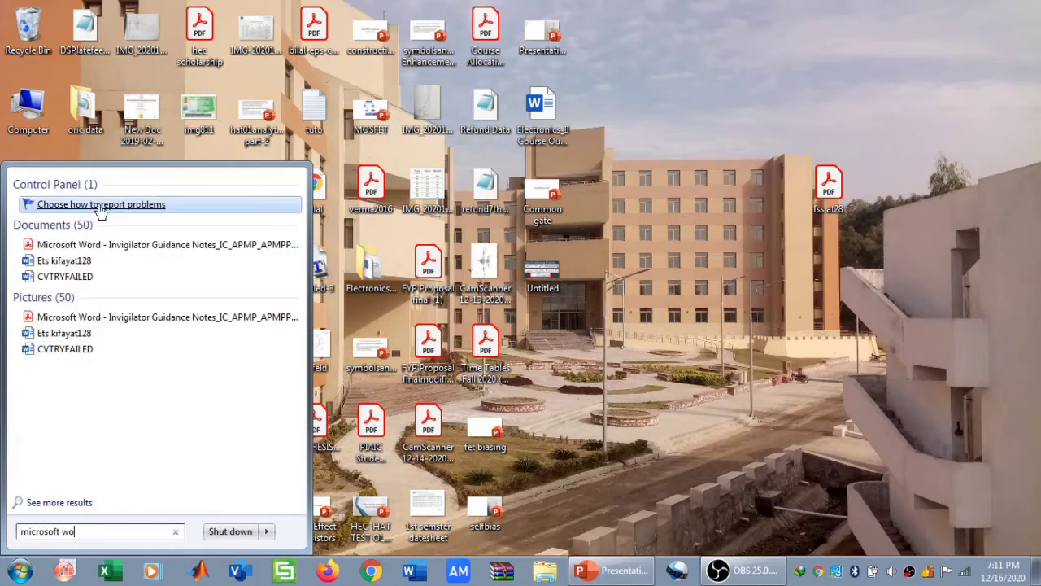
pyautogui.press('BackSpace')
pyautogui.press('BackSpace')
pyautogui.press('BackSpace')
pyautogui.press('BackSpace')
pyautogui.press('BackSpace')
pyautogui.press('BackSpace')
pyautogui.press('BackSpace')
pyautogui.press('BackSpace')
pyautogui.press('BackSpace')
pyautogui.press('BackSpace')
pyautogui.press('BackSpace')
pyautogui.press('BackSpace')
pyautogui.write('word')
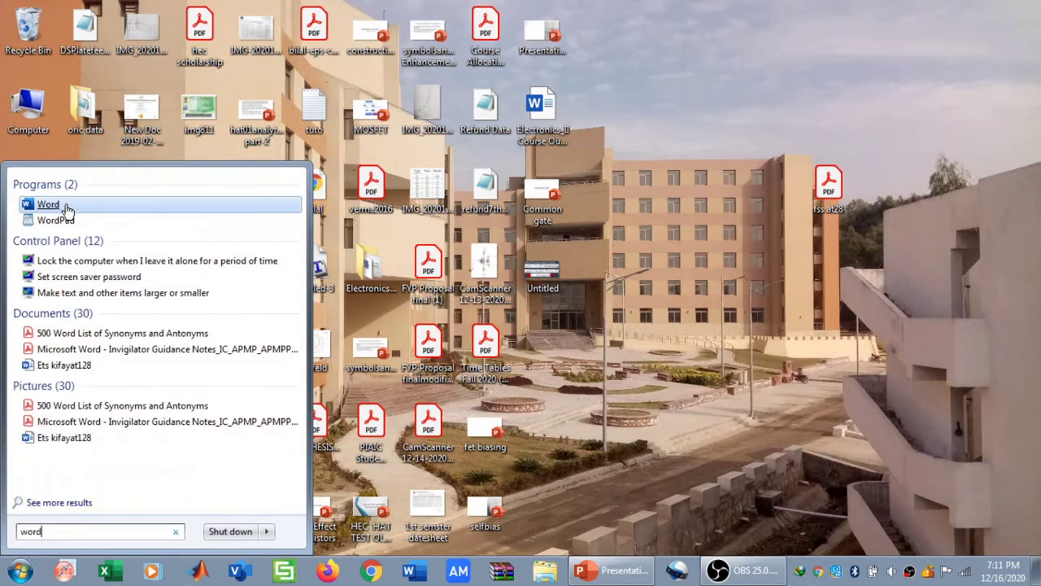
pyautogui.click(66, 206)
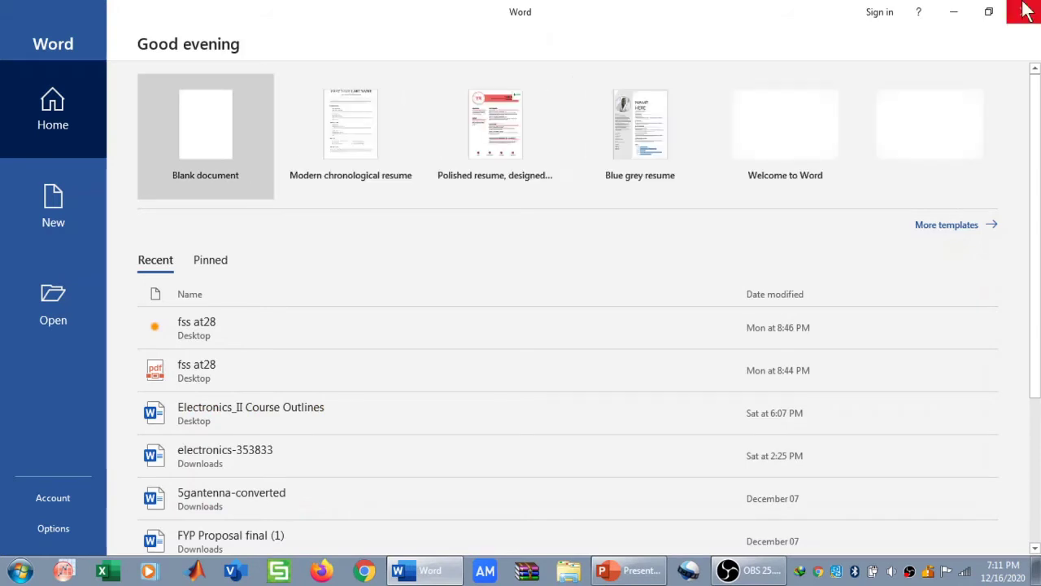
# Shrink Word to a window and drop fss at28.pdf onto its start screen.
pyautogui.click(989, 11)
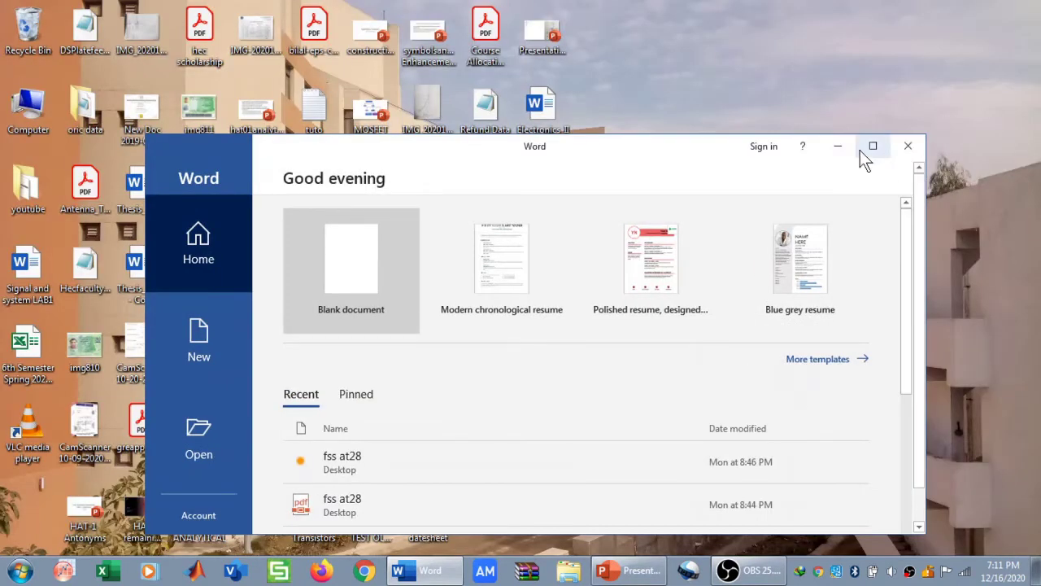
pyautogui.click(838, 146)
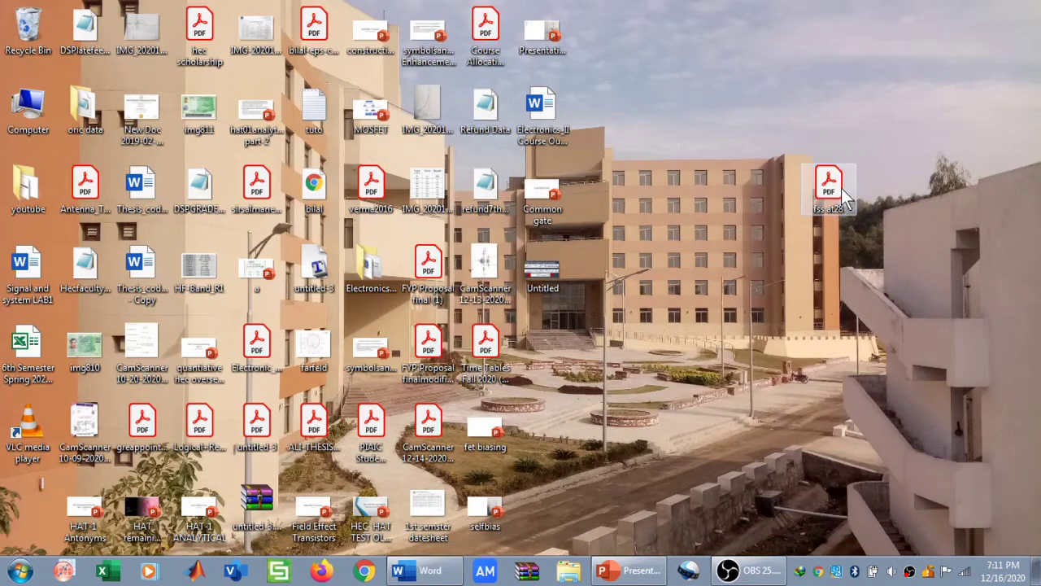
pyautogui.click(419, 574)
pyautogui.moveTo(446, 340); pyautogui.dragTo(411, 289)
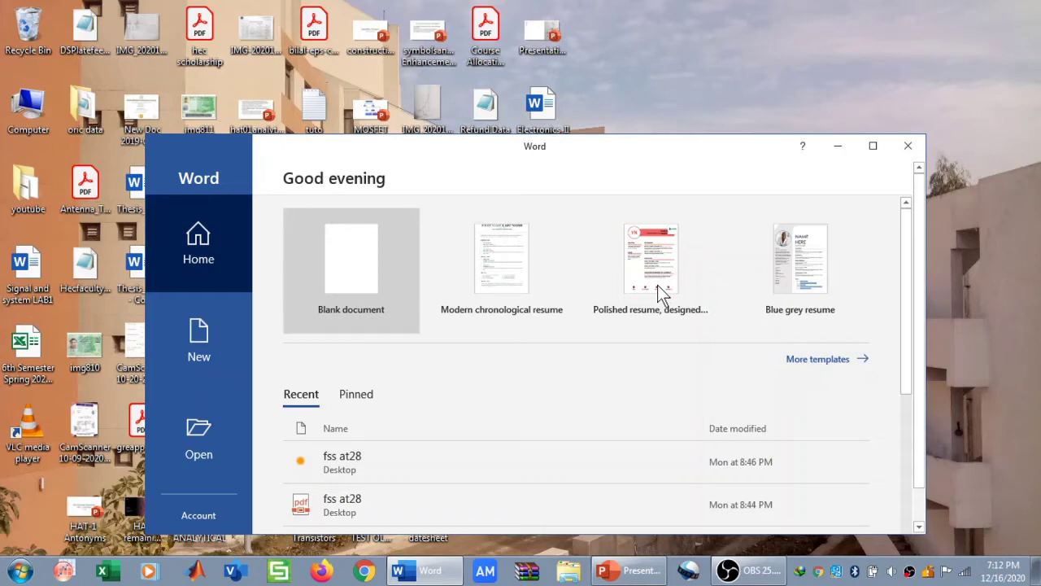
pyautogui.click(658, 285)
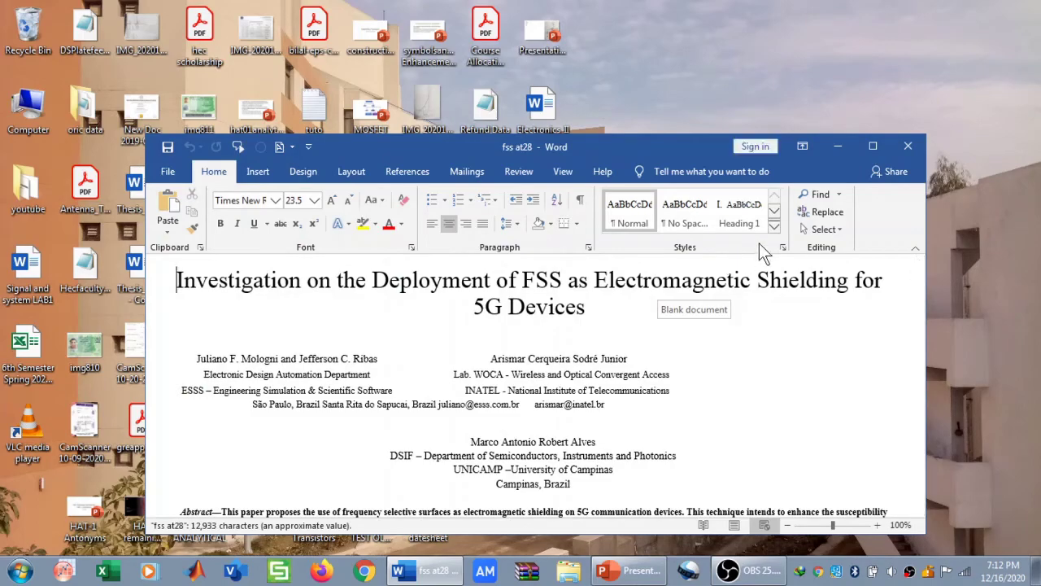
# Maximise Word and open File > Save As > This PC, selecting the Desktop folder.
pyautogui.click(871, 148)
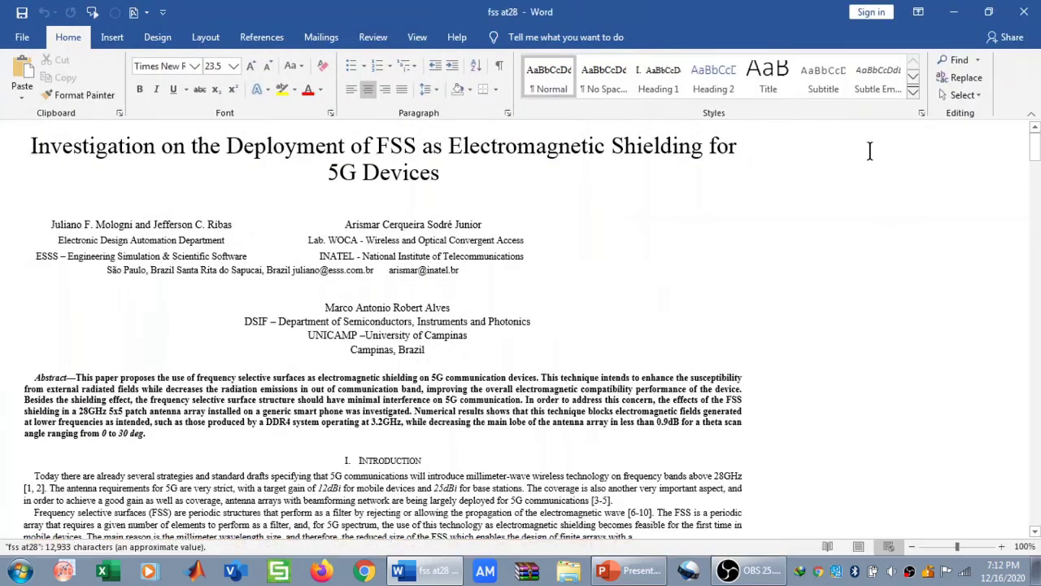
pyautogui.scroll(-4, 1037, 313)
pyautogui.moveTo(1037, 313); pyautogui.dragTo(1025, 11)
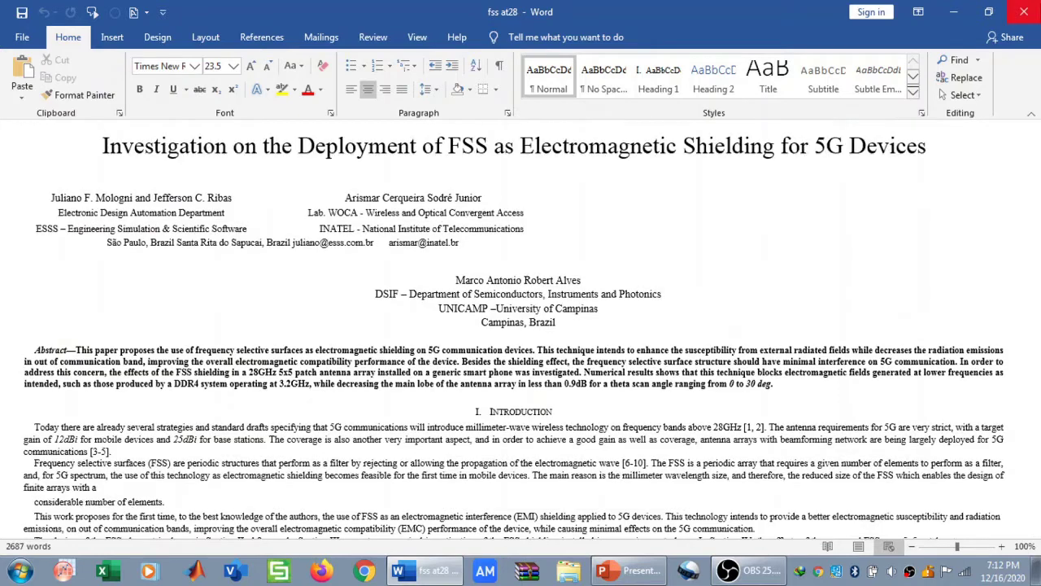
pyautogui.click(26, 37)
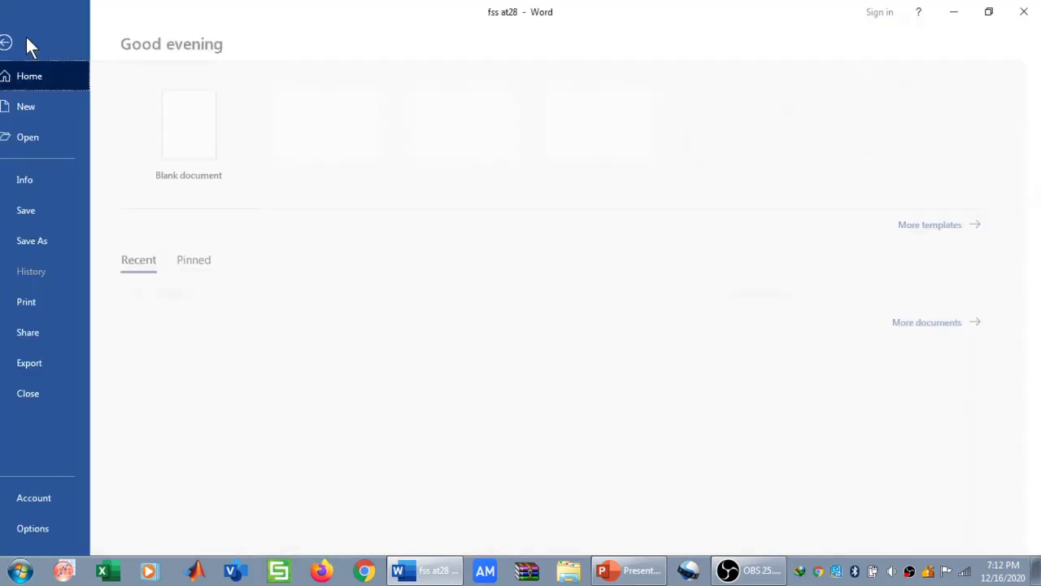
pyautogui.click(44, 246)
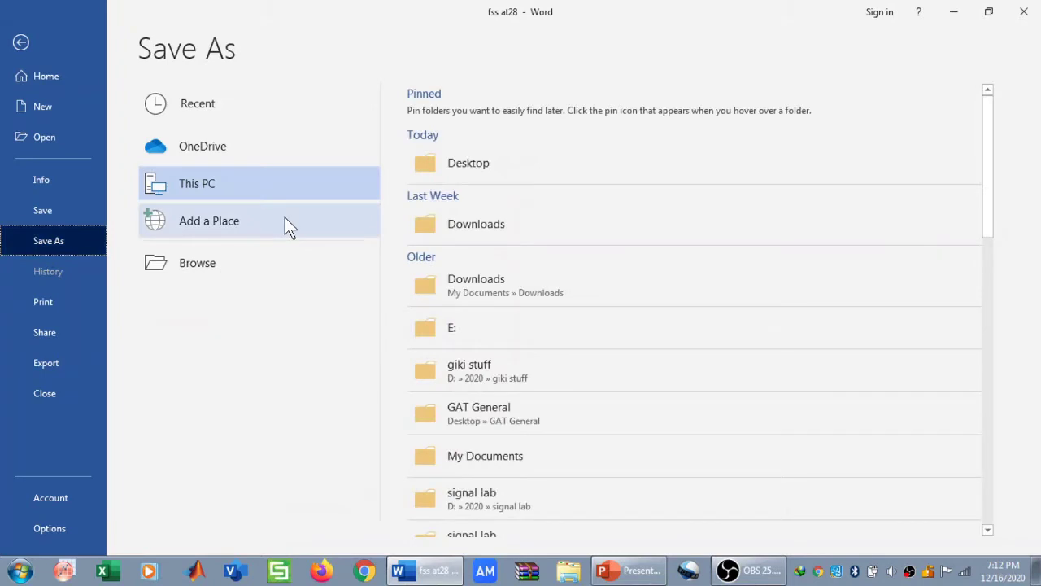
pyautogui.click(434, 169)
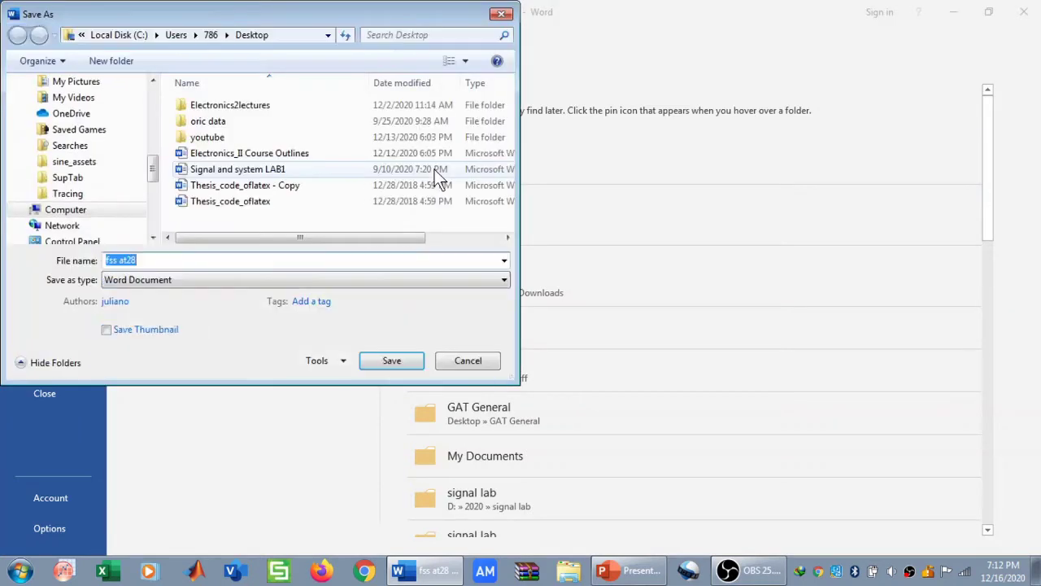
# Rename the file to extractpdf, set the type to Web Page, and save it.
pyautogui.click(210, 257)
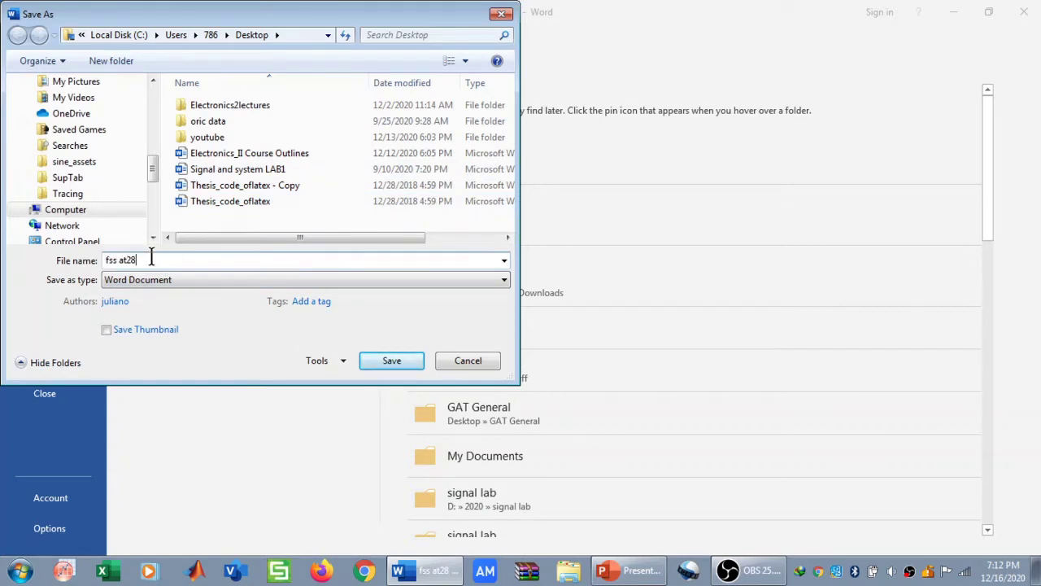
pyautogui.press('BackSpace')
pyautogui.press('BackSpace')
pyautogui.press('BackSpace')
pyautogui.press('BackSpace')
pyautogui.press('BackSpace')
pyautogui.press('BackSpace')
pyautogui.press('BackSpace')
pyautogui.press('BackSpace')
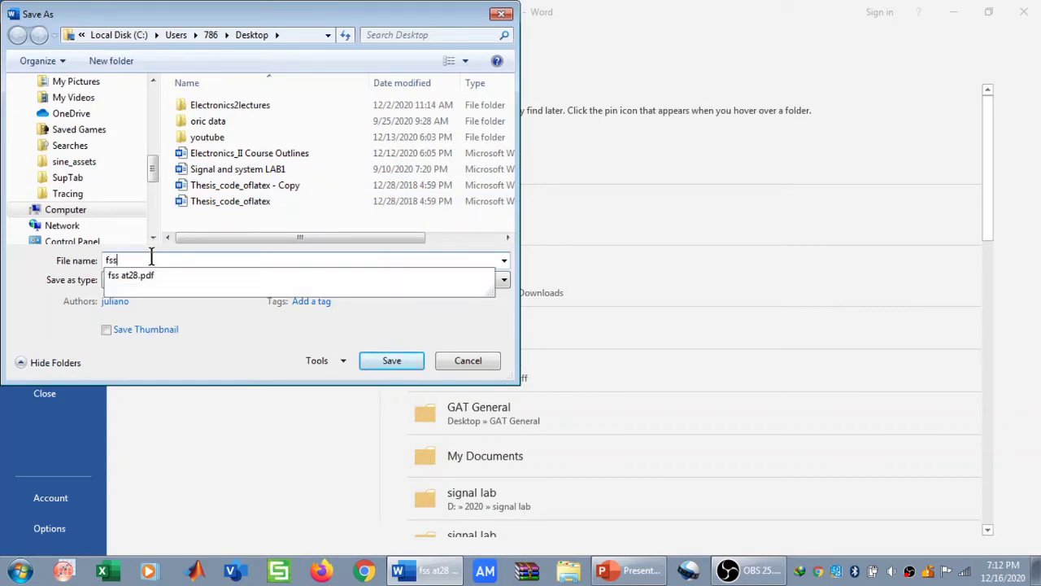
pyautogui.write('extr')
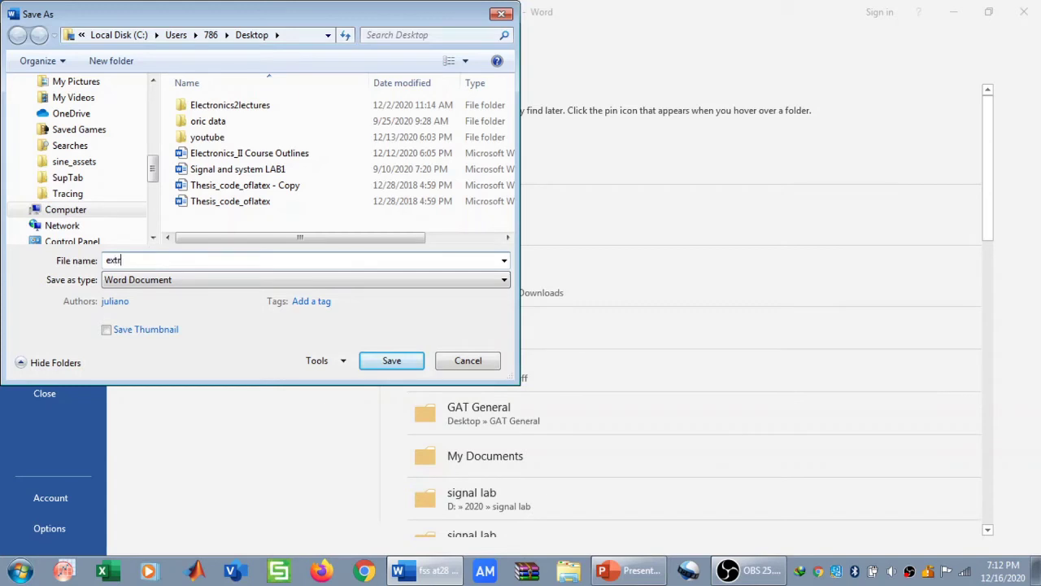
pyautogui.write('actpdf')
pyautogui.click(315, 281)
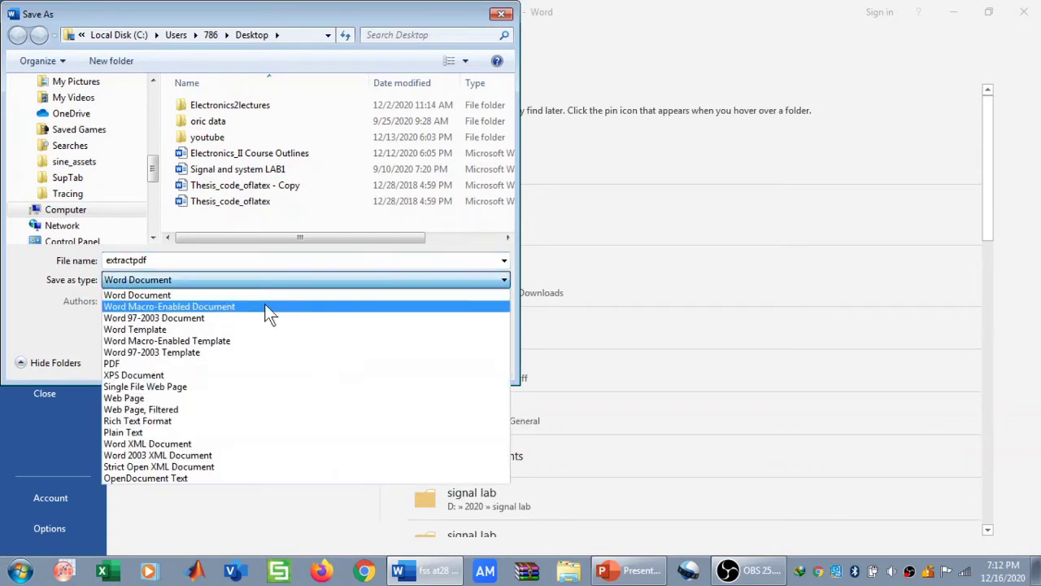
pyautogui.click(196, 398)
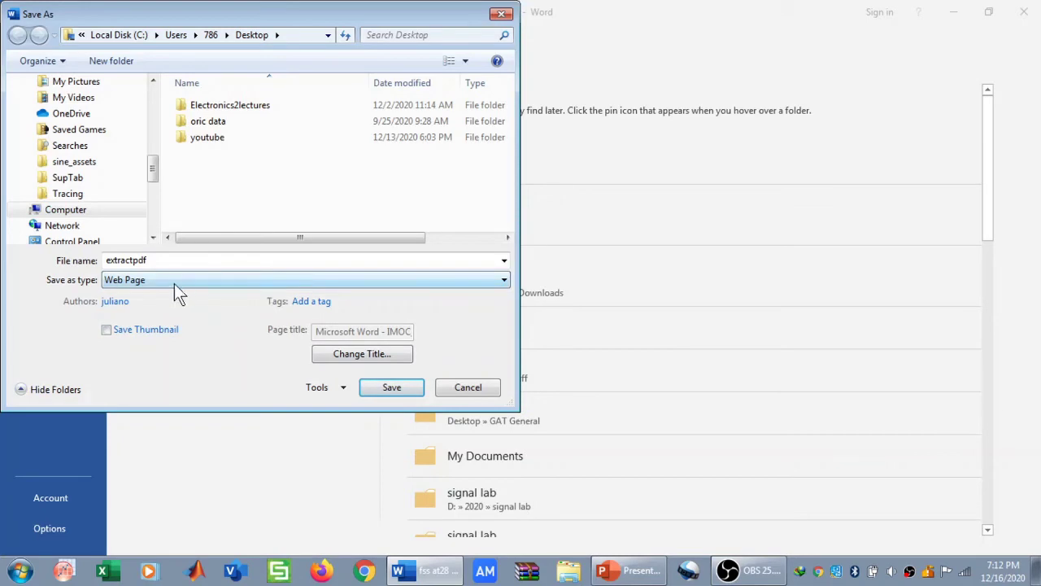
pyautogui.click(398, 391)
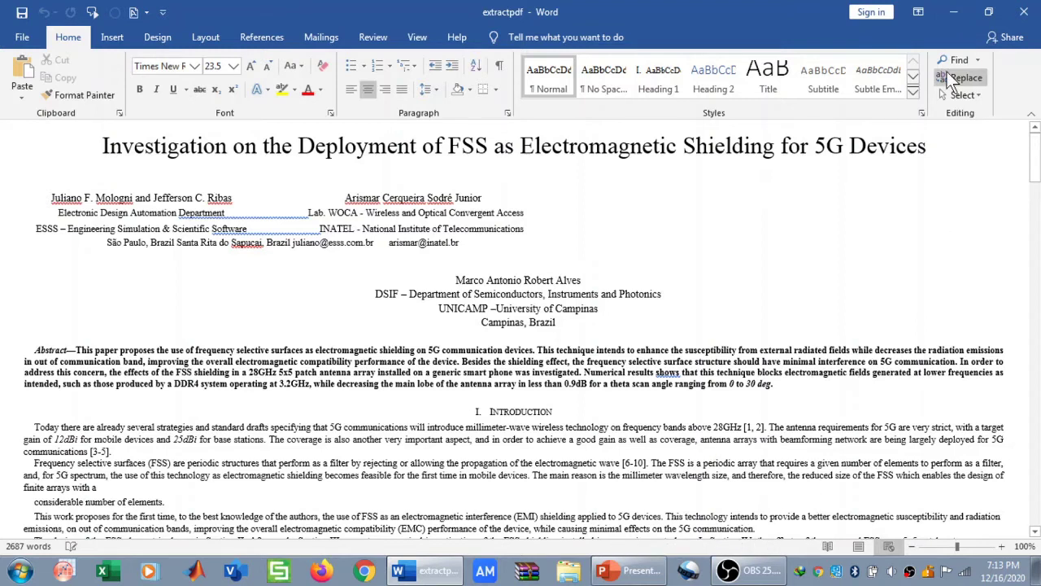
# Minimise Word and open the desktop's extractpdf_files folder, showing image001 through image025.
pyautogui.click(953, 12)
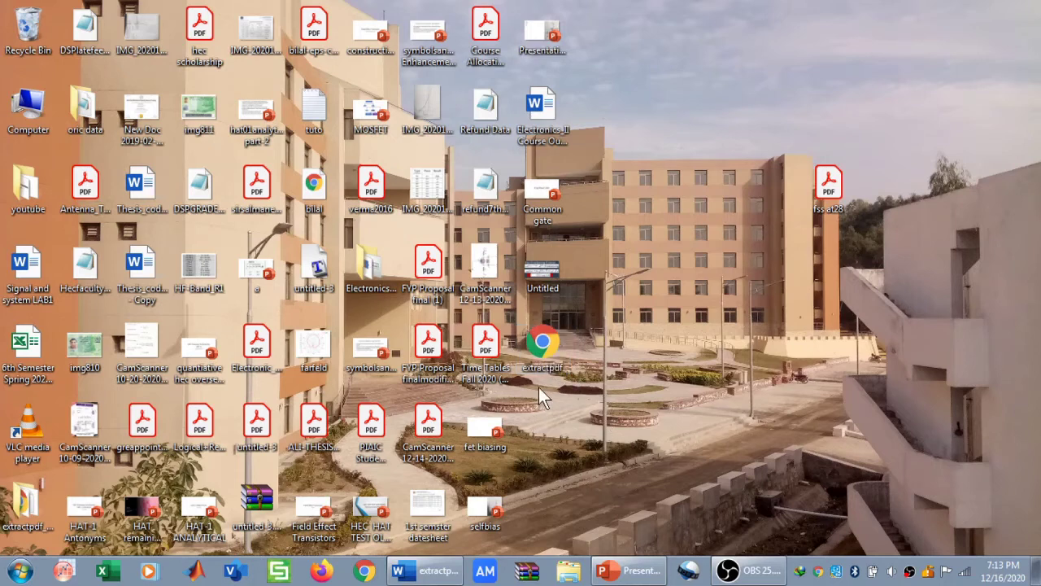
pyautogui.press('e')
pyautogui.press('e')
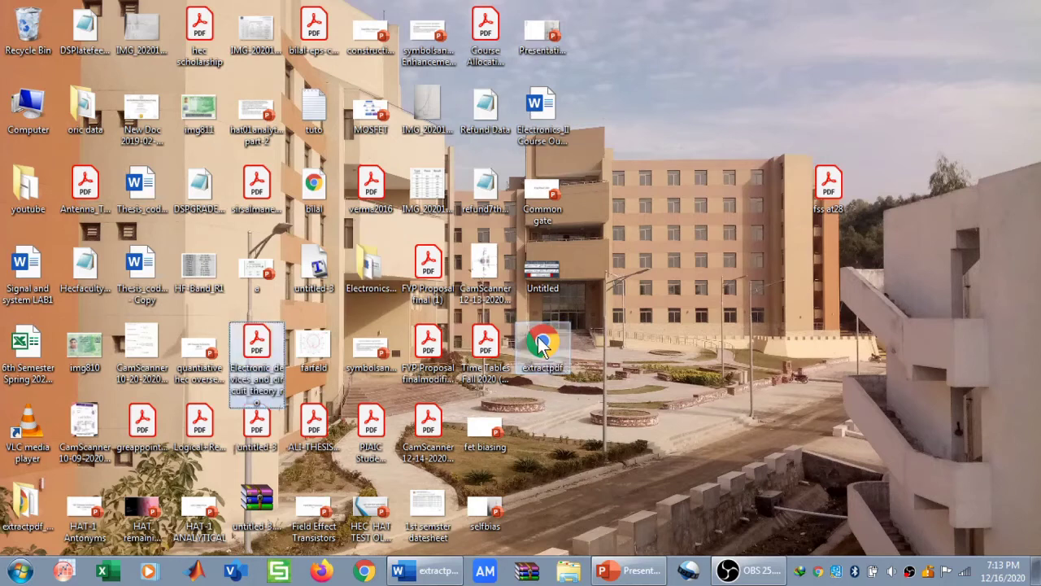
pyautogui.press('e')
pyautogui.press('e')
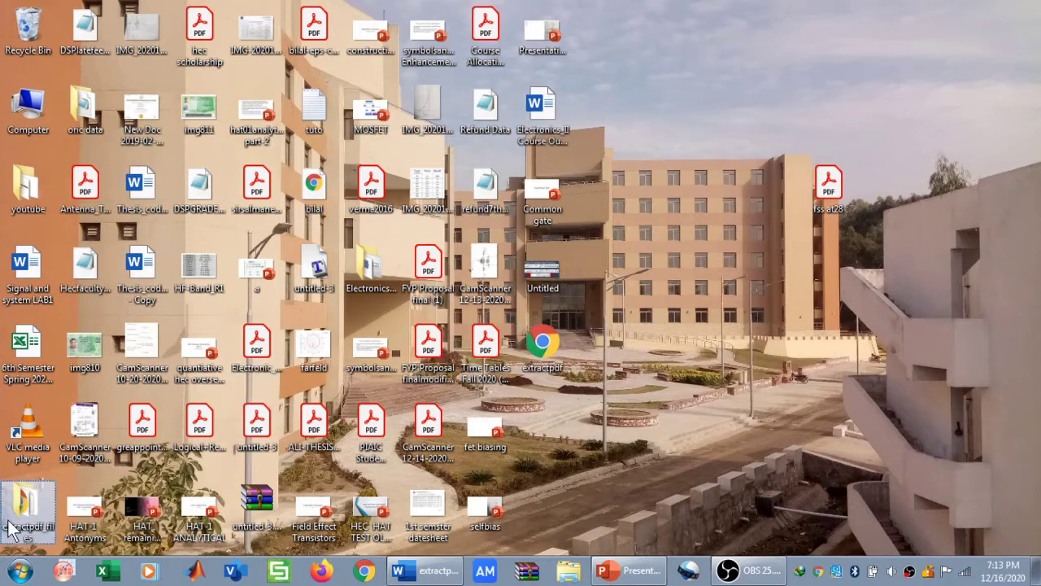
pyautogui.click(558, 356)
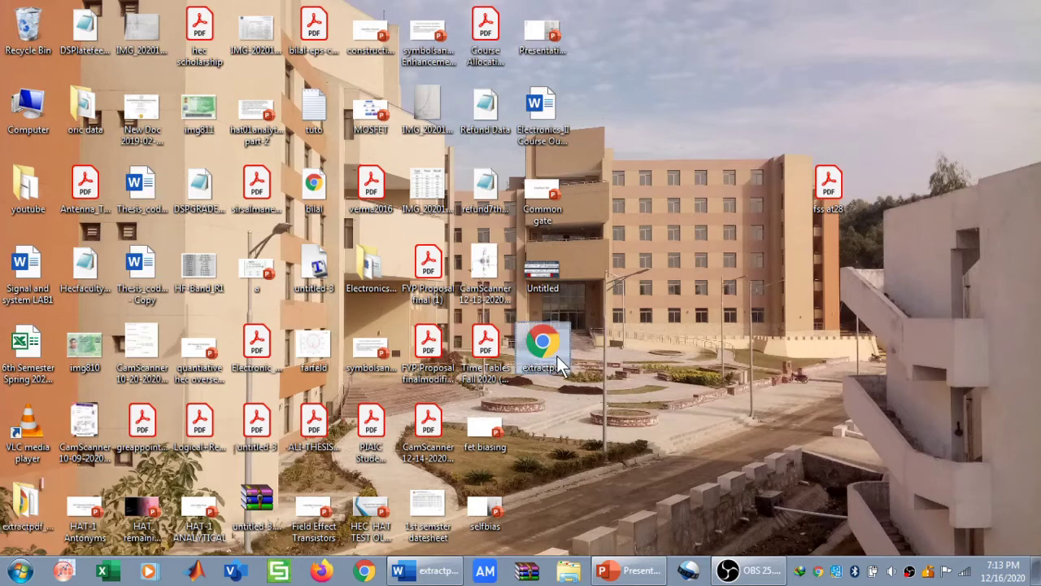
pyautogui.click(27, 506)
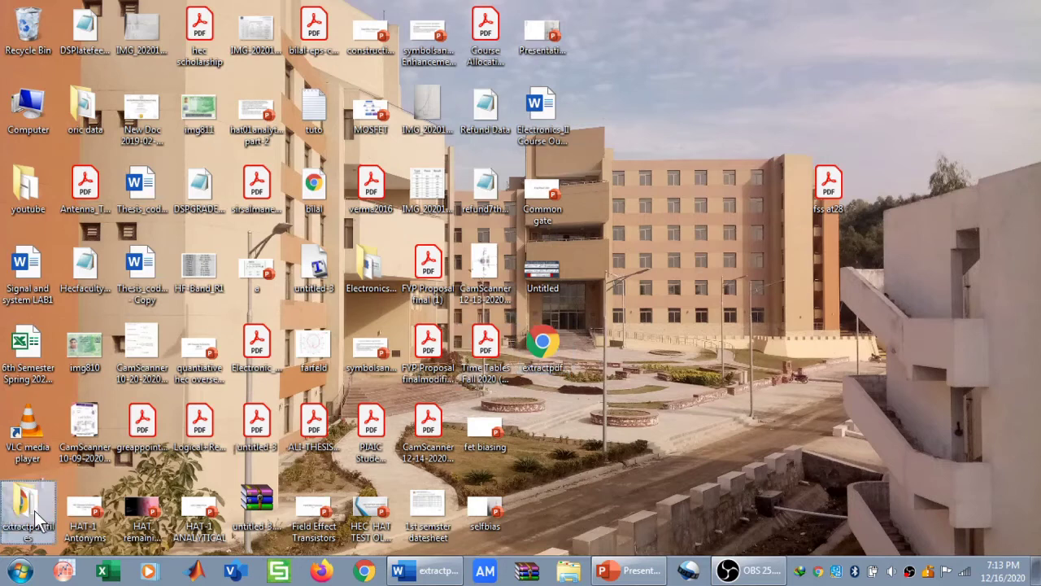
pyautogui.moveTo(742, 332); pyautogui.dragTo(738, 331)
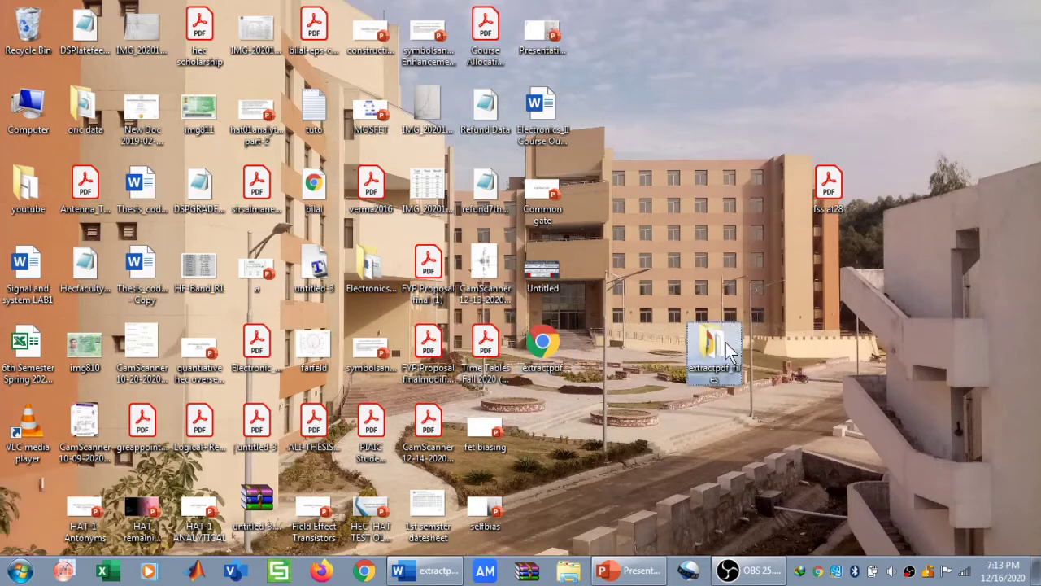
pyautogui.doubleClick(715, 340)
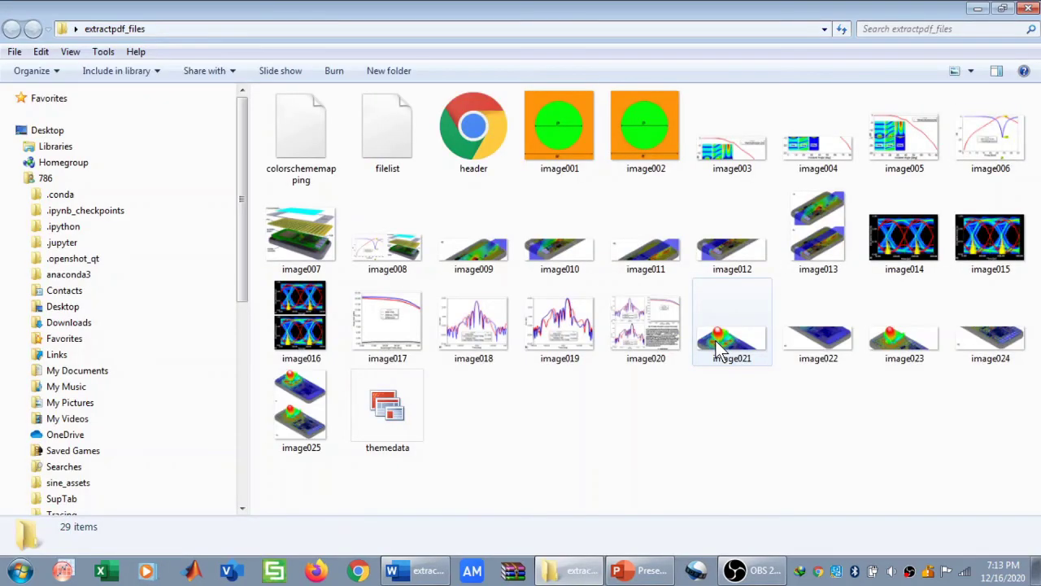
pyautogui.click(570, 161)
pyautogui.doubleClick(570, 153)
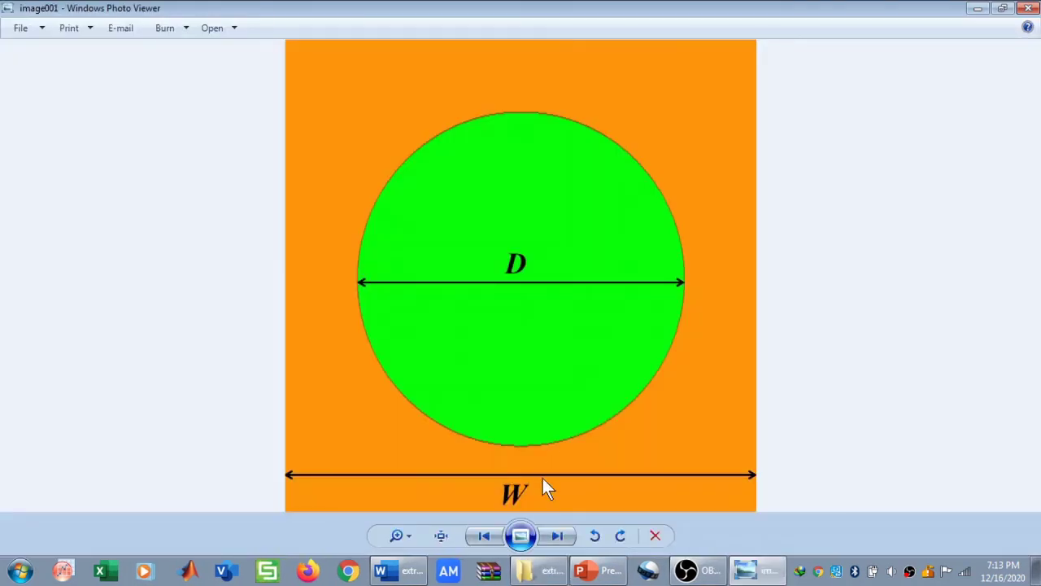
pyautogui.click(548, 530)
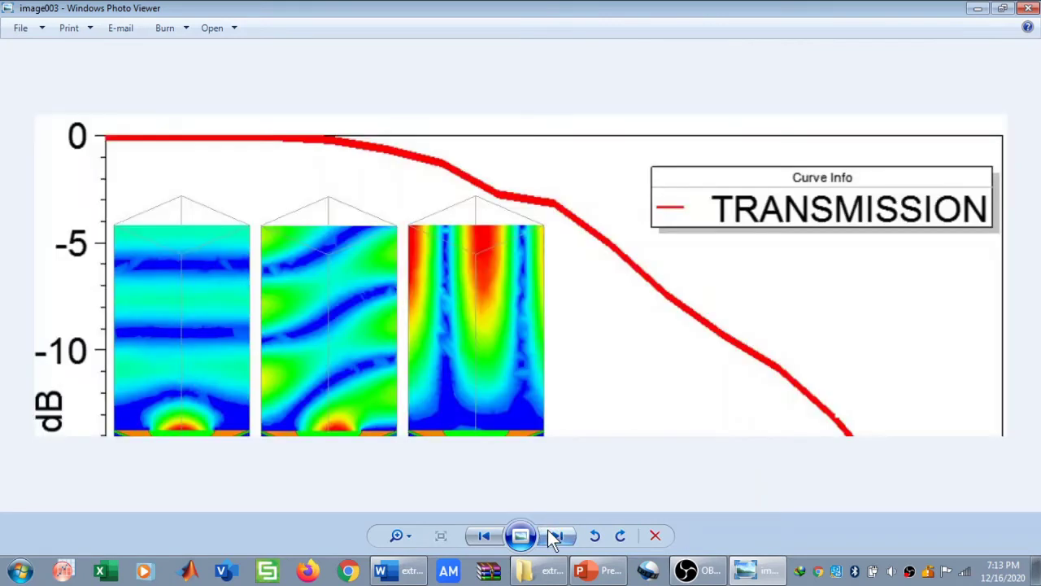
pyautogui.click(548, 529)
pyautogui.click(547, 529)
pyautogui.click(547, 530)
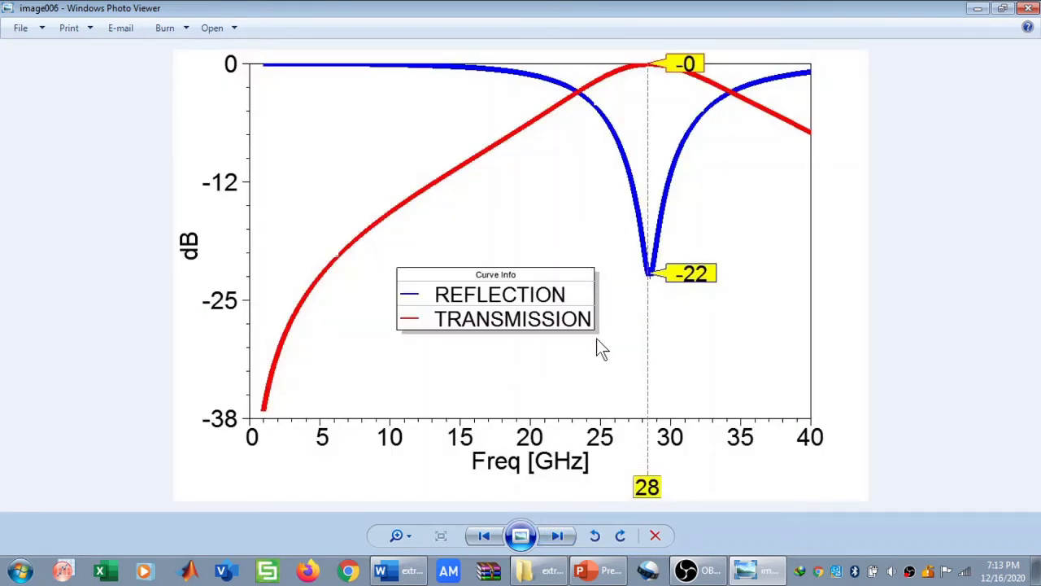
pyautogui.click(557, 537)
pyautogui.click(557, 537)
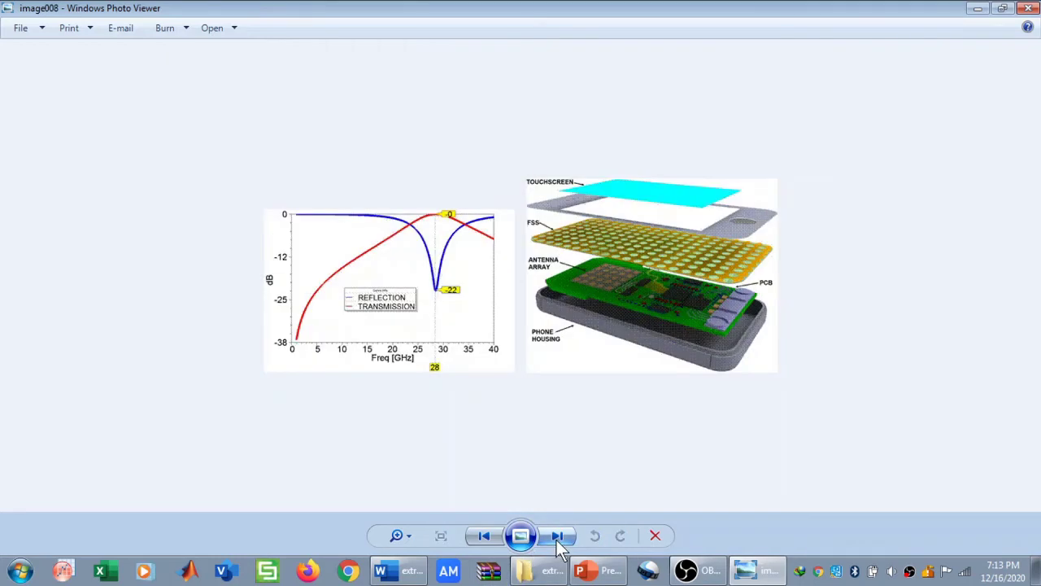
pyautogui.click(488, 533)
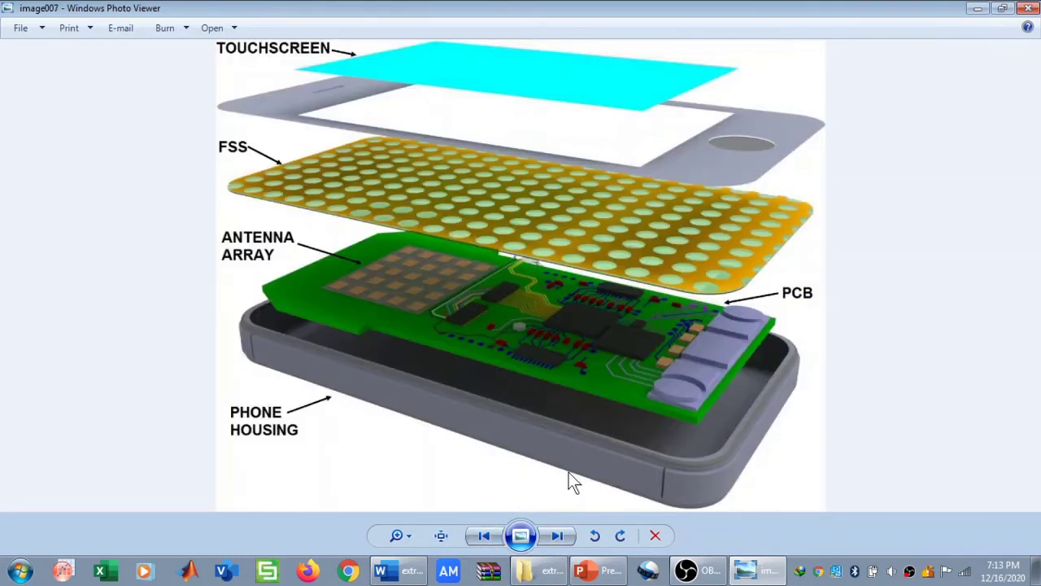
pyautogui.click(569, 540)
pyautogui.click(568, 540)
pyautogui.click(569, 540)
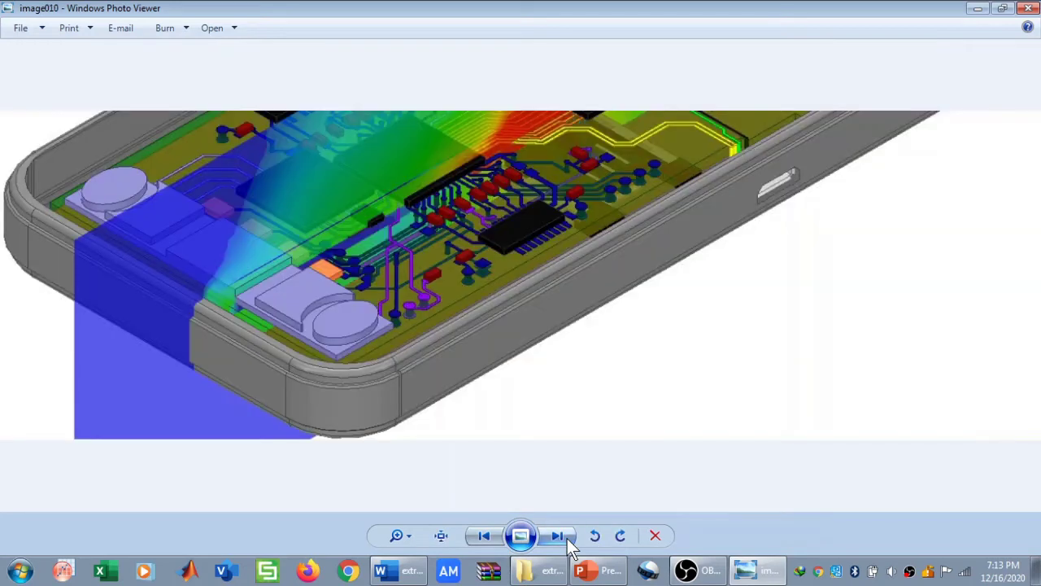
pyautogui.click(569, 541)
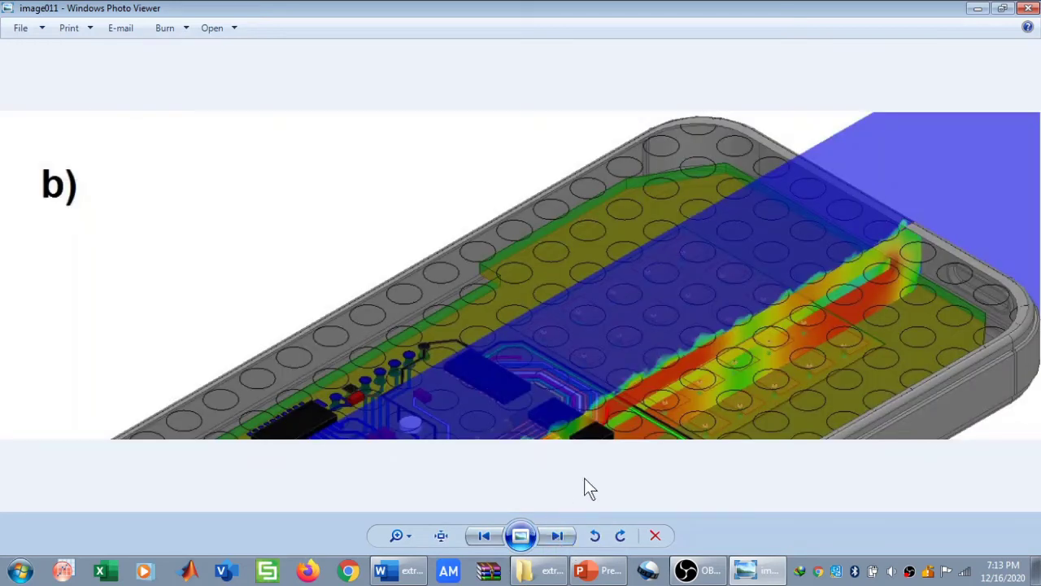
pyautogui.click(560, 535)
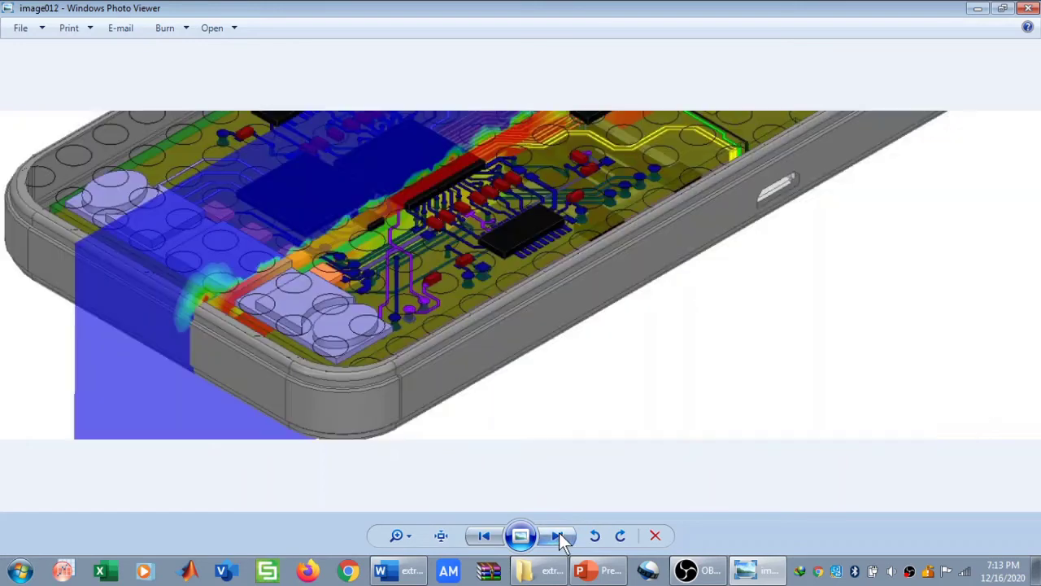
pyautogui.click(1028, 8)
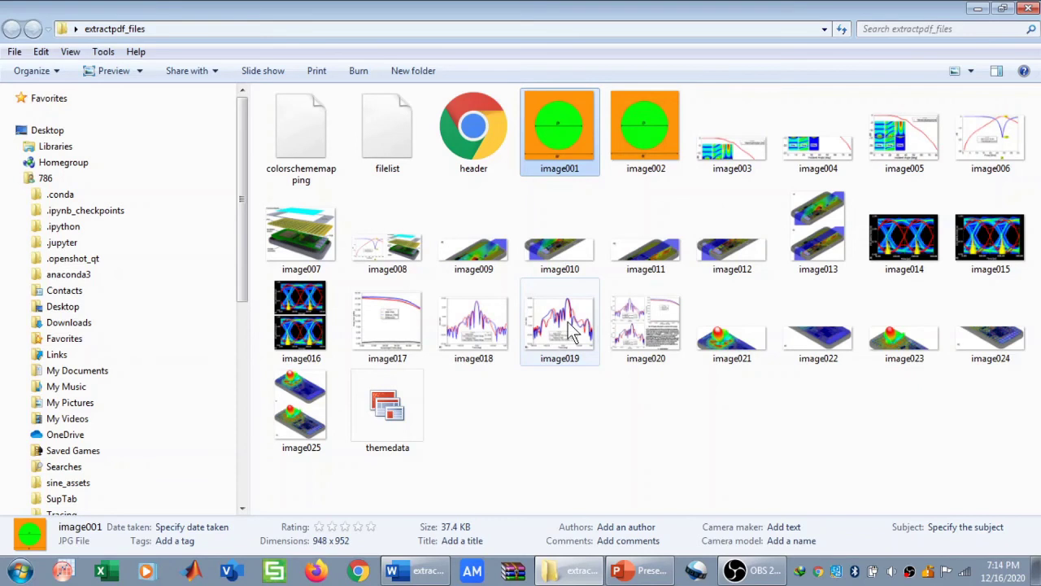
# Copy the image017 gain graph to the clipboard and switch to the PowerPoint presentation.
pyautogui.click(386, 330)
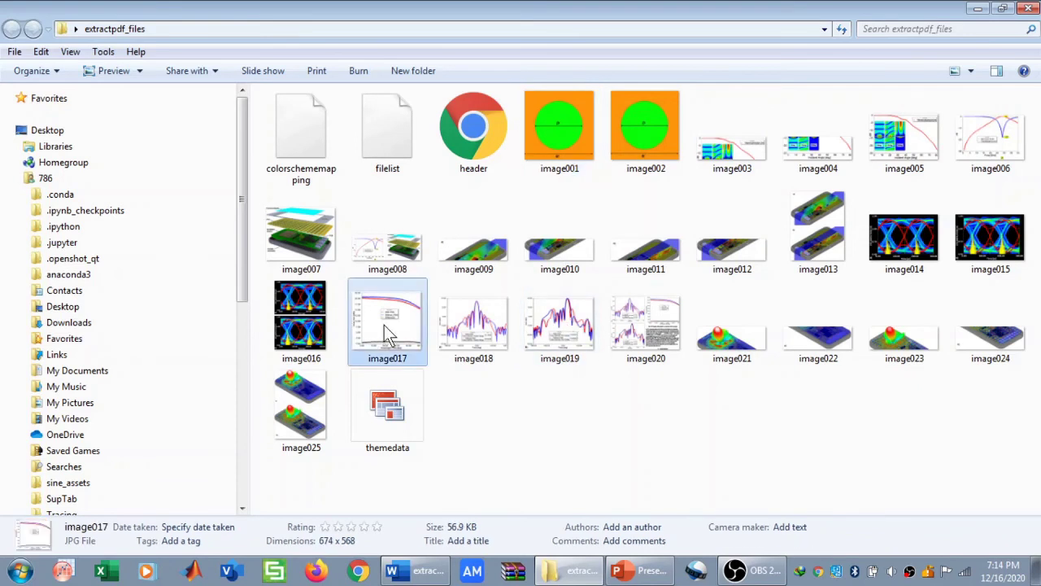
pyautogui.rightClick(385, 327)
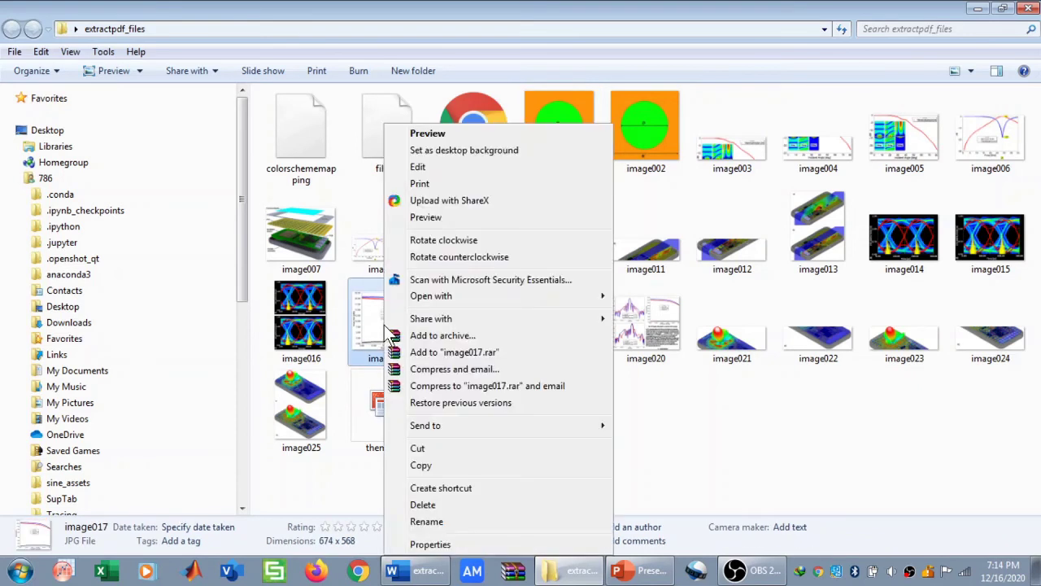
pyautogui.click(422, 469)
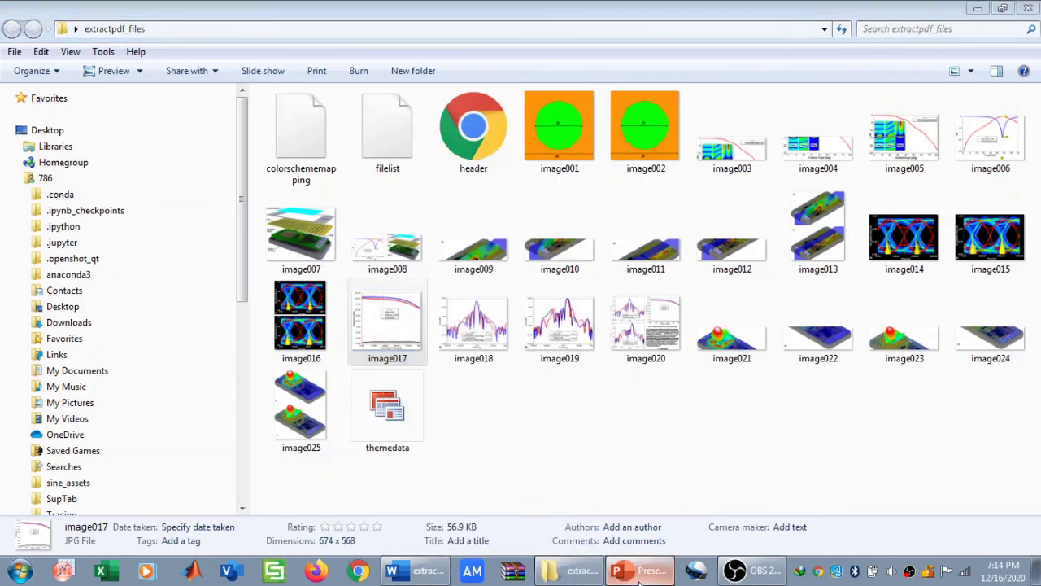
pyautogui.click(639, 571)
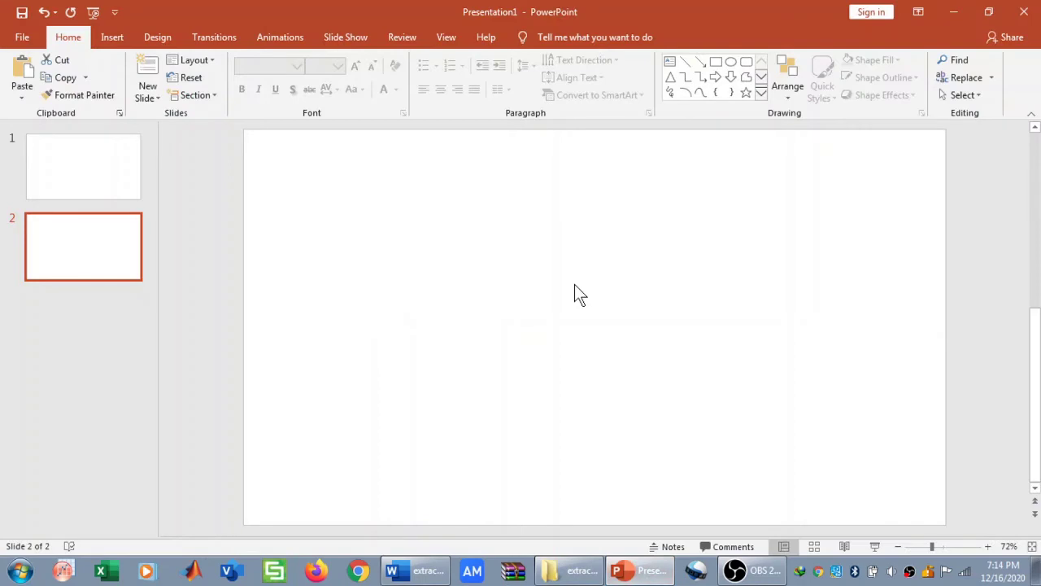
# Paste image017 as a picture on slide 2 and shift it slightly up and left.
pyautogui.rightClick(525, 281)
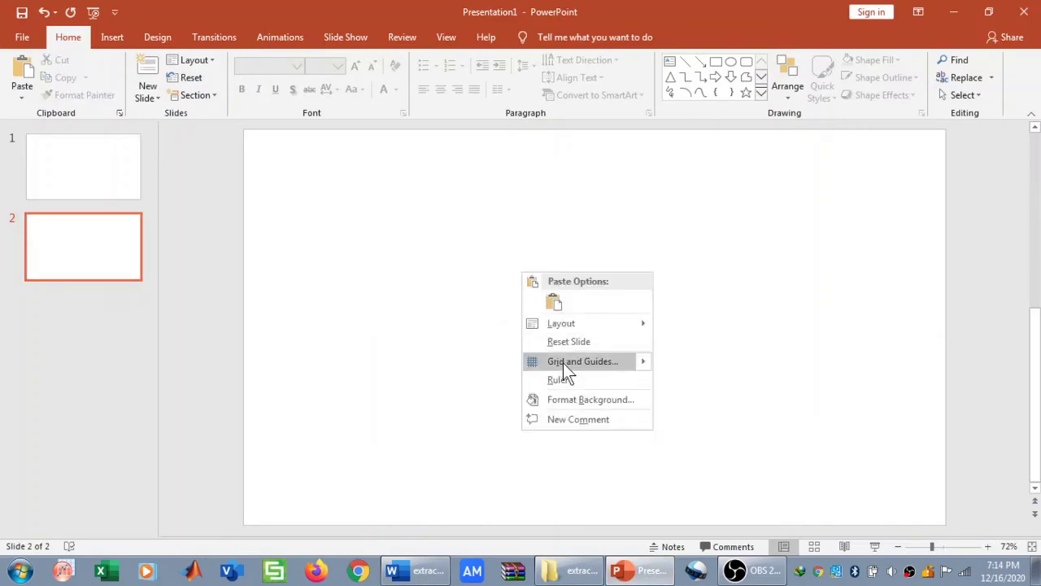
pyautogui.click(552, 303)
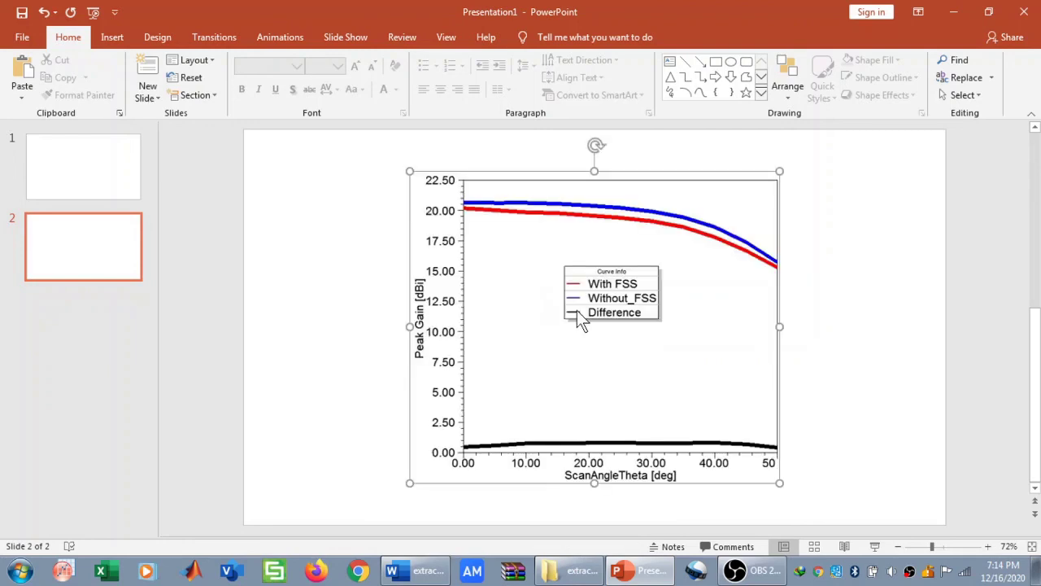
pyautogui.moveTo(571, 310); pyautogui.dragTo(551, 303)
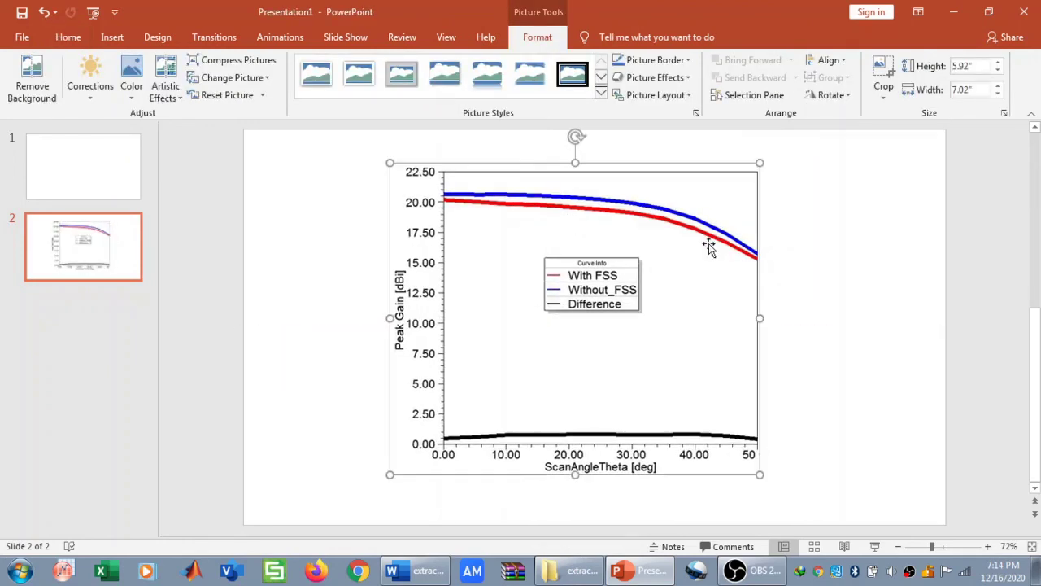